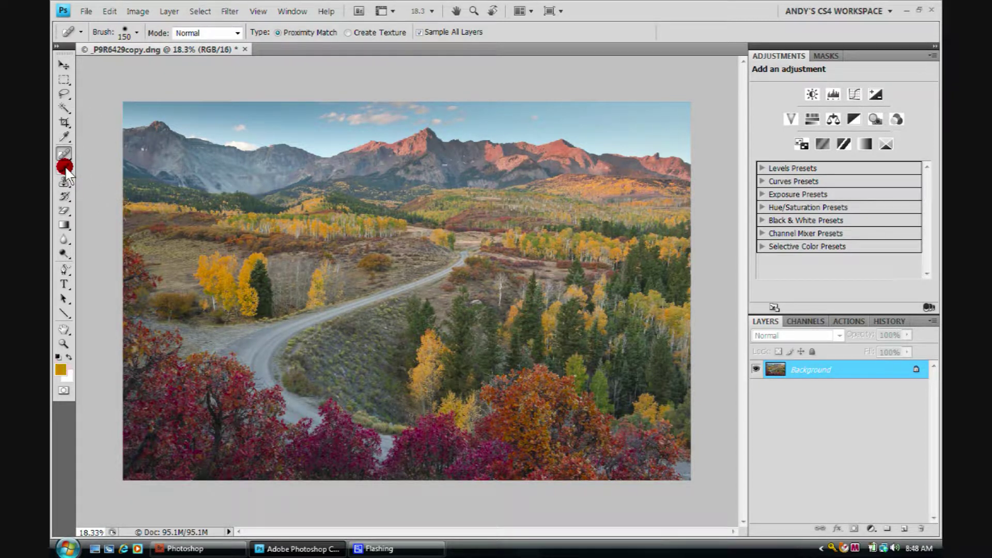
Choose the Brush tool with 25% hardness and the Normal blending mode
left_click(66, 170)
mouse_move(64, 165)
left_mouse_down()
mouse_move(144, 169)
mouse_move(180, 192)
mouse_move(126, 194)
mouse_move(107, 165)
left_mouse_up()
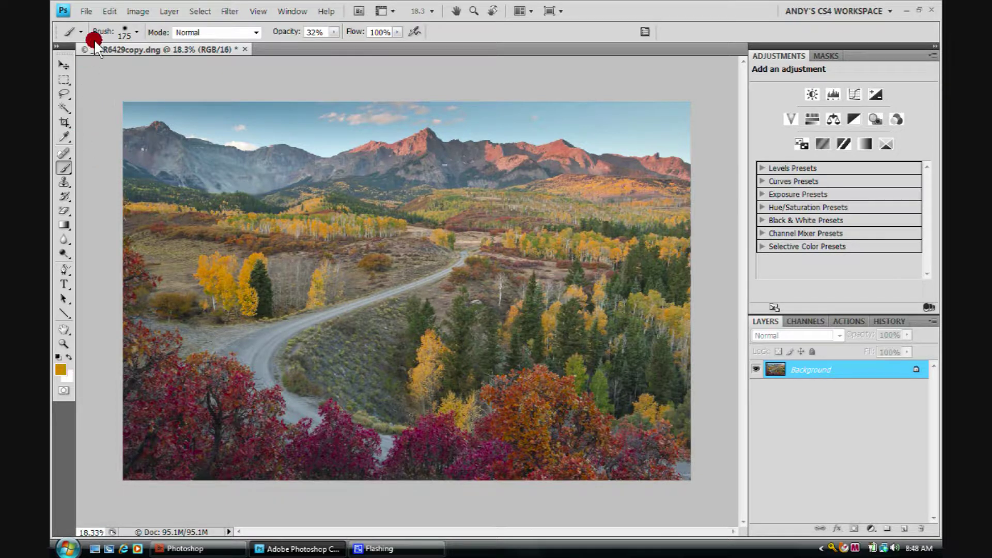
left_click(137, 32)
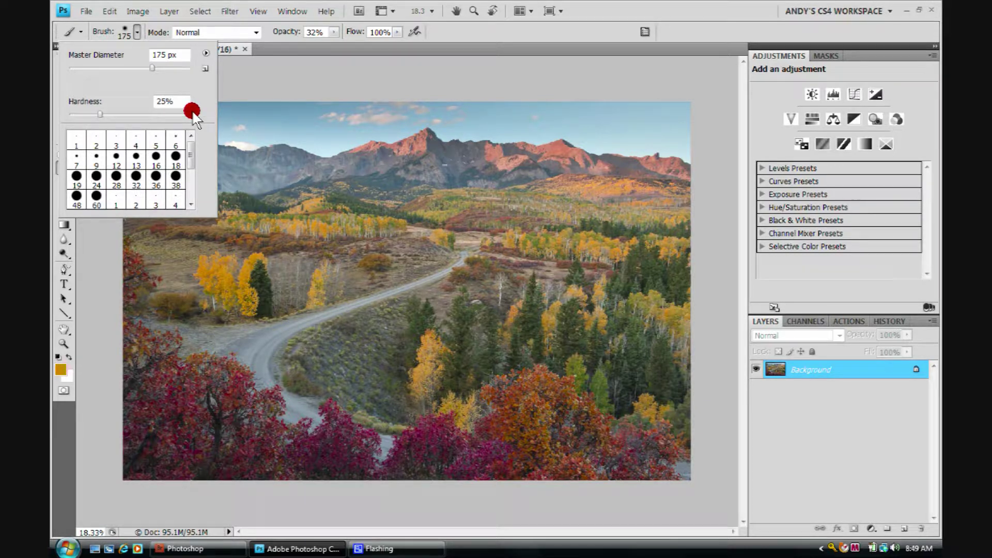
left_click_drag(100, 117, 125, 119)
type("25")
left_click(323, 77)
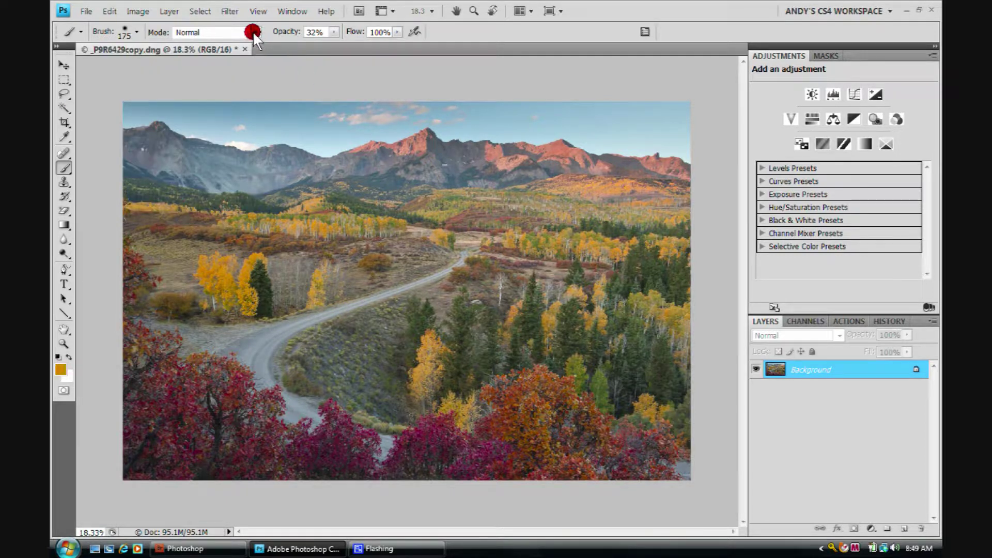
left_click(253, 31)
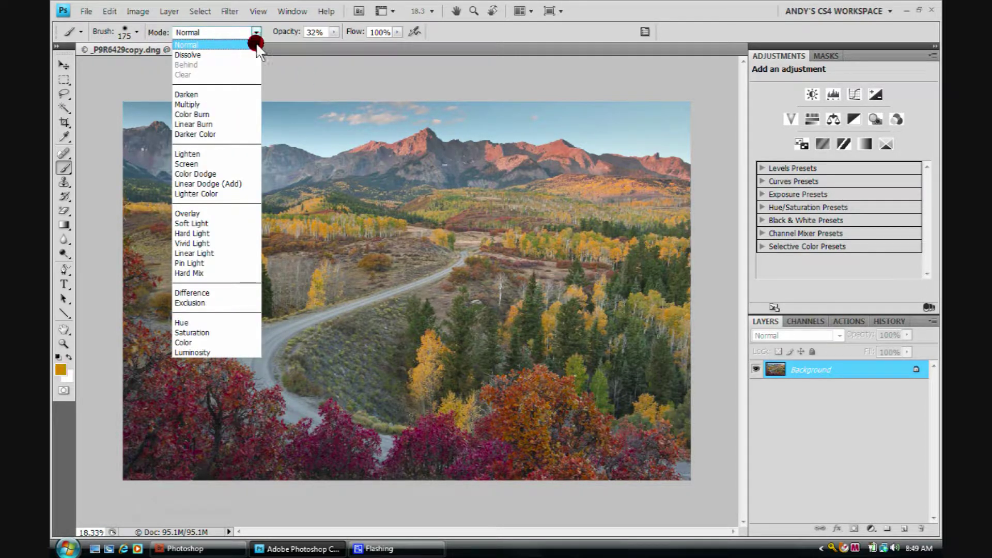
left_click(203, 44)
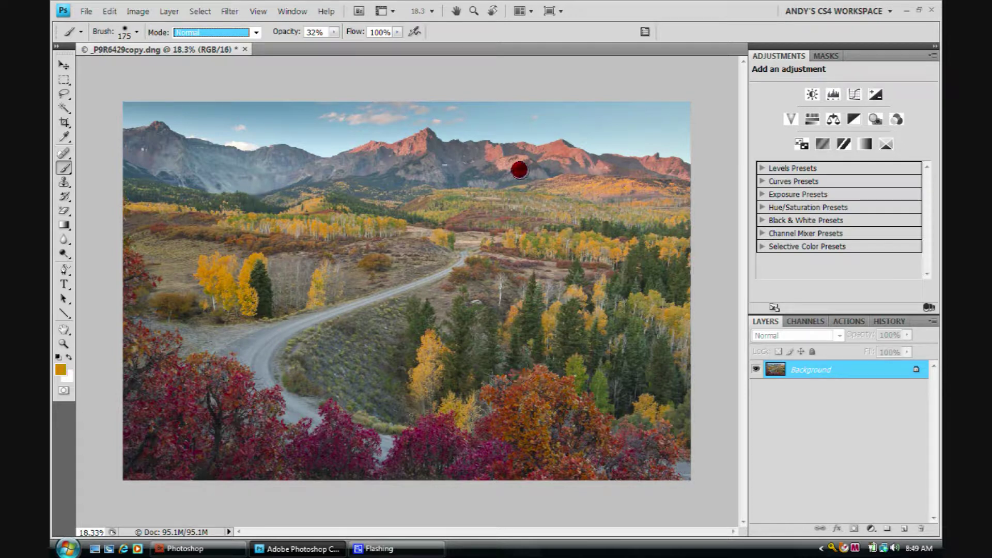
Add a new layer above the background and paint two overlapping orange strokes across the sky over the central mountains
left_click(902, 529)
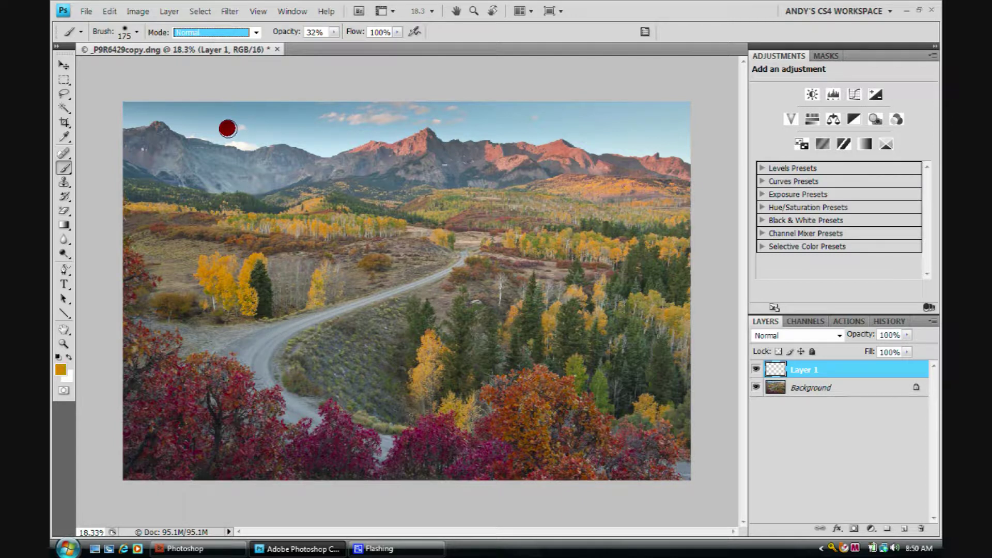
key("Return")
mouse_move(227, 128)
left_mouse_down()
mouse_move(262, 118)
mouse_move(313, 132)
mouse_move(316, 118)
mouse_move(239, 127)
mouse_move(248, 119)
mouse_move(310, 132)
mouse_move(228, 118)
mouse_move(221, 129)
mouse_move(317, 135)
mouse_move(322, 121)
mouse_move(226, 124)
mouse_move(282, 127)
mouse_move(298, 113)
mouse_move(226, 112)
mouse_move(257, 131)
mouse_move(307, 133)
mouse_move(322, 115)
mouse_move(315, 105)
mouse_move(235, 116)
mouse_move(303, 115)
mouse_move(251, 117)
mouse_move(250, 129)
mouse_move(259, 113)
mouse_move(254, 130)
mouse_move(297, 125)
mouse_move(294, 112)
mouse_move(258, 104)
mouse_move(242, 110)
mouse_move(241, 124)
mouse_move(300, 127)
mouse_move(311, 118)
mouse_move(281, 106)
mouse_move(255, 105)
mouse_move(256, 132)
mouse_move(313, 136)
mouse_move(329, 106)
mouse_move(303, 124)
mouse_move(303, 139)
mouse_move(354, 137)
mouse_move(325, 113)
mouse_move(336, 110)
mouse_move(356, 118)
mouse_move(334, 132)
mouse_move(350, 114)
mouse_move(340, 107)
mouse_move(356, 114)
mouse_move(333, 140)
mouse_move(246, 135)
mouse_move(332, 136)
left_mouse_up()
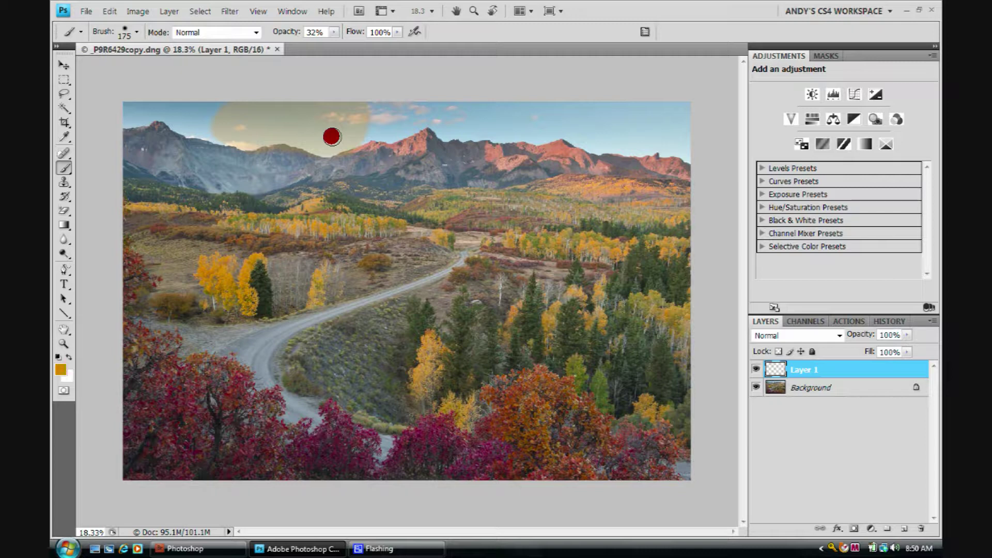
mouse_move(331, 136)
left_mouse_down()
mouse_move(305, 121)
mouse_move(312, 141)
mouse_move(334, 141)
mouse_move(314, 121)
mouse_move(333, 108)
mouse_move(322, 127)
mouse_move(364, 107)
mouse_move(359, 123)
mouse_move(348, 112)
mouse_move(350, 132)
mouse_move(348, 124)
mouse_move(336, 144)
mouse_move(377, 146)
mouse_move(358, 137)
mouse_move(386, 144)
mouse_move(377, 119)
mouse_move(381, 130)
mouse_move(409, 130)
mouse_move(398, 112)
mouse_move(391, 136)
mouse_move(395, 102)
mouse_move(390, 120)
mouse_move(425, 110)
mouse_move(412, 122)
mouse_move(435, 123)
mouse_move(416, 111)
mouse_move(439, 127)
mouse_move(406, 108)
mouse_move(297, 102)
mouse_move(295, 141)
mouse_move(309, 165)
mouse_move(362, 151)
mouse_move(358, 105)
mouse_move(320, 98)
mouse_move(299, 123)
mouse_move(312, 152)
mouse_move(357, 154)
mouse_move(361, 109)
mouse_move(365, 128)
mouse_move(384, 142)
mouse_move(408, 139)
mouse_move(401, 96)
mouse_move(378, 97)
mouse_move(347, 124)
mouse_move(368, 151)
mouse_move(415, 136)
mouse_move(401, 99)
mouse_move(369, 97)
mouse_move(416, 157)
mouse_move(422, 132)
left_mouse_up()
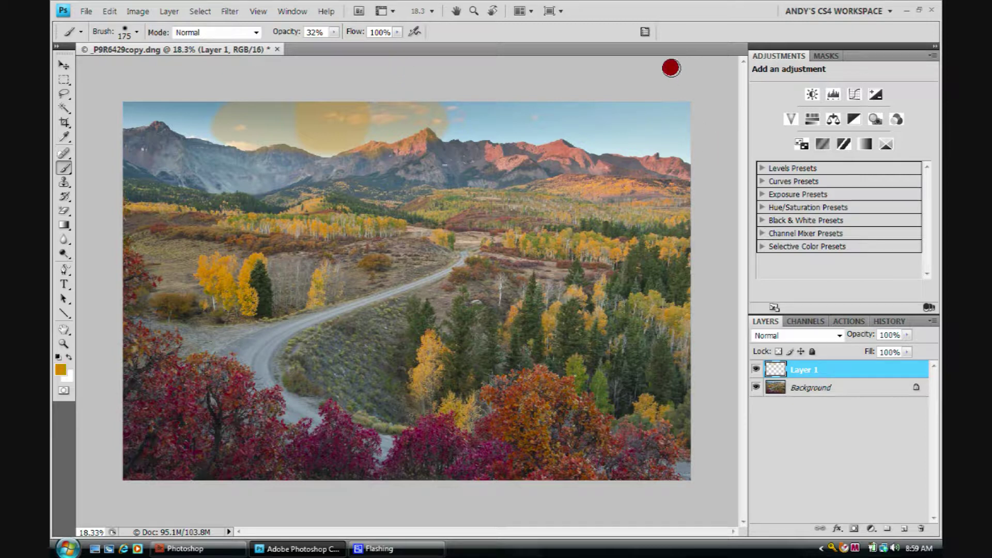
Set the brush flow to 20% and build up orange strokes over the right side of the sky
left_click_drag(383, 32, 355, 30)
type("20")
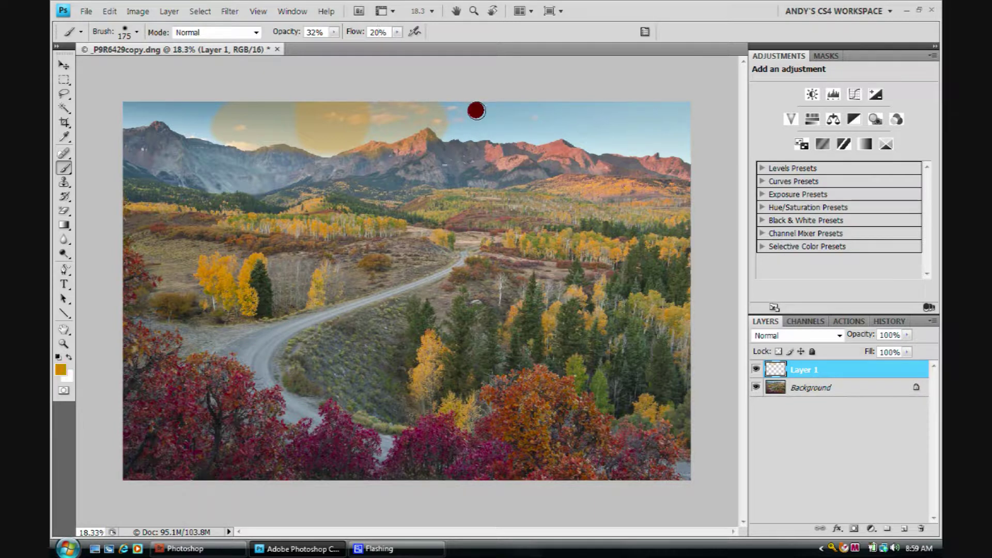
left_click_drag(475, 111, 537, 111)
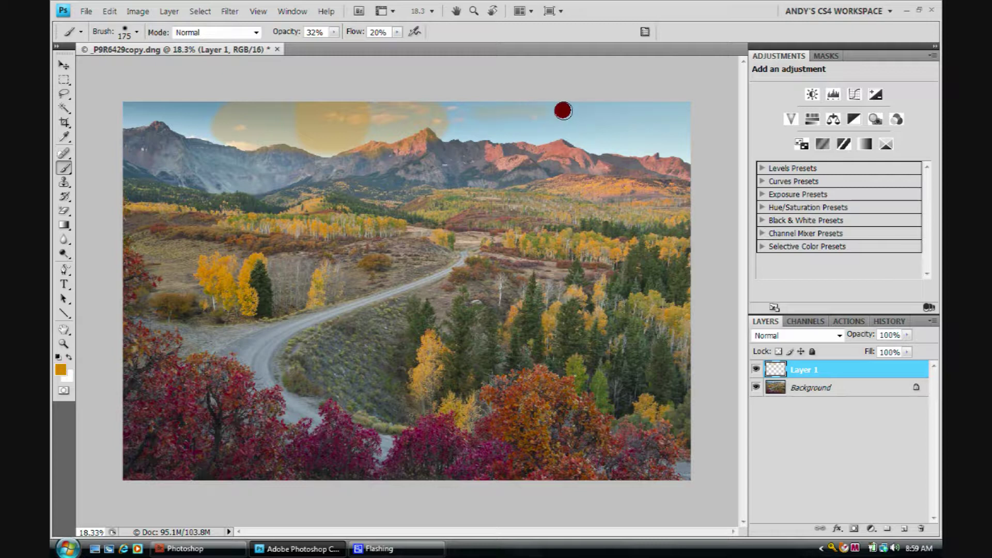
left_click_drag(567, 111, 669, 109)
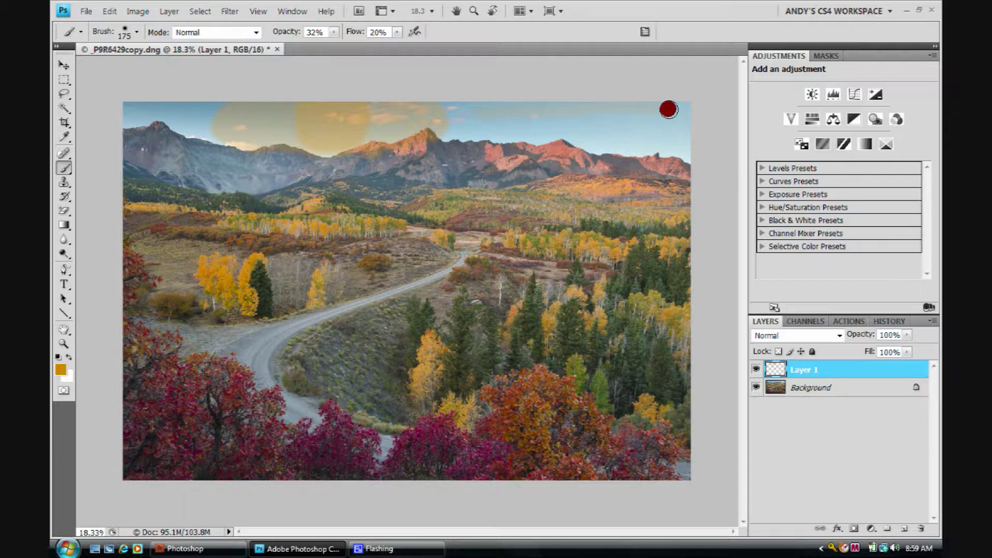
left_click_drag(669, 110, 660, 111)
mouse_move(652, 110)
left_mouse_down()
mouse_move(546, 113)
mouse_move(664, 111)
mouse_move(567, 119)
mouse_move(588, 99)
mouse_move(636, 112)
mouse_move(491, 126)
mouse_move(481, 109)
mouse_move(464, 106)
mouse_move(490, 135)
mouse_move(463, 123)
mouse_move(469, 103)
mouse_move(462, 116)
mouse_move(475, 107)
mouse_move(499, 131)
mouse_move(499, 100)
mouse_move(524, 130)
mouse_move(505, 120)
mouse_move(526, 107)
mouse_move(517, 114)
mouse_move(545, 132)
mouse_move(568, 122)
mouse_move(553, 110)
mouse_move(594, 108)
mouse_move(472, 71)
mouse_move(541, 88)
mouse_move(528, 107)
mouse_move(480, 97)
mouse_move(541, 88)
mouse_move(456, 97)
mouse_move(462, 153)
mouse_move(457, 107)
mouse_move(496, 110)
mouse_move(414, 118)
mouse_move(367, 35)
mouse_move(377, 60)
left_mouse_up()
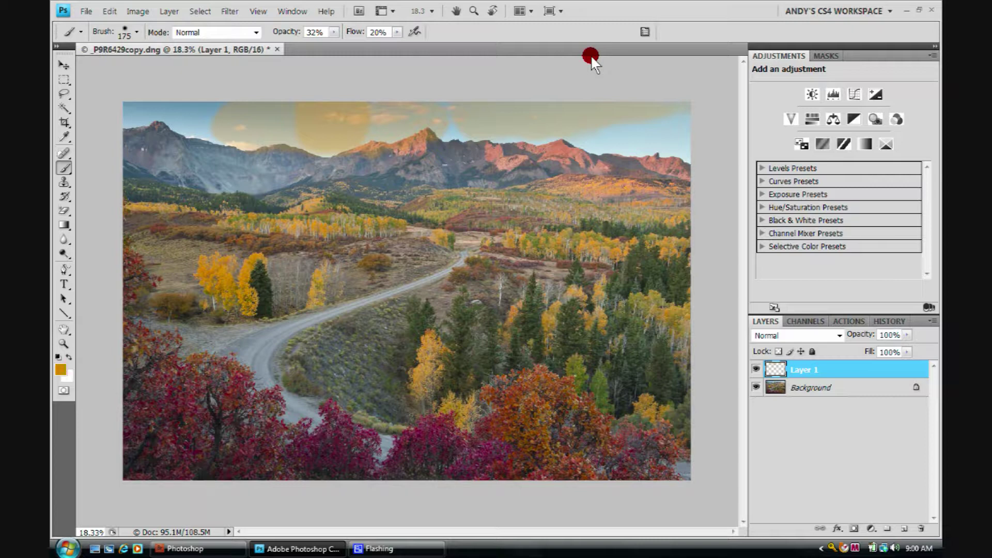
Set the brush flow to 100%, and hide and reshow the painted layer to compare
left_click(395, 32)
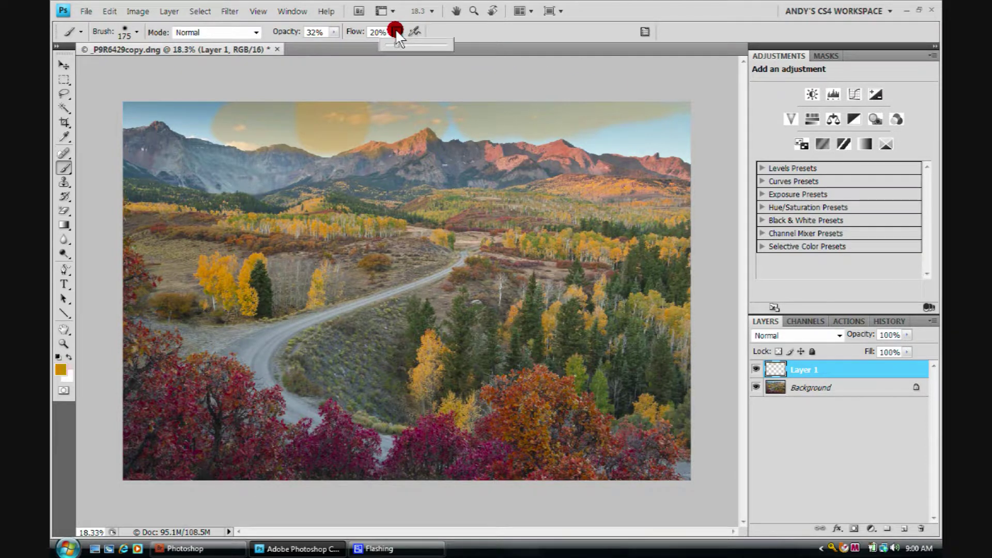
left_click_drag(395, 42, 449, 46)
left_click(564, 35)
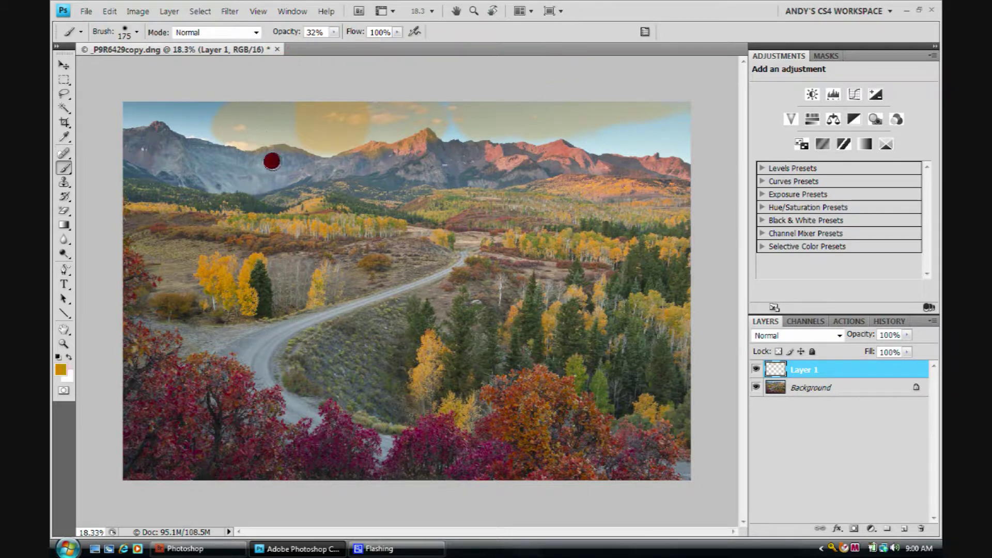
left_click(756, 368)
left_click(756, 368)
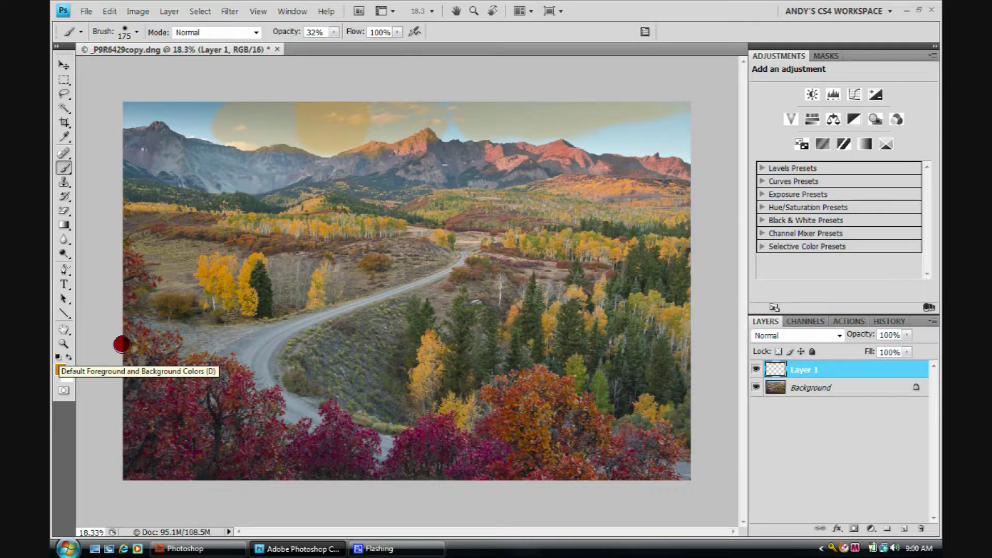
Reset to the default colours, paint black along the mountain foothills, and swap to white to paint over the yellow trees on the left
left_click(58, 357)
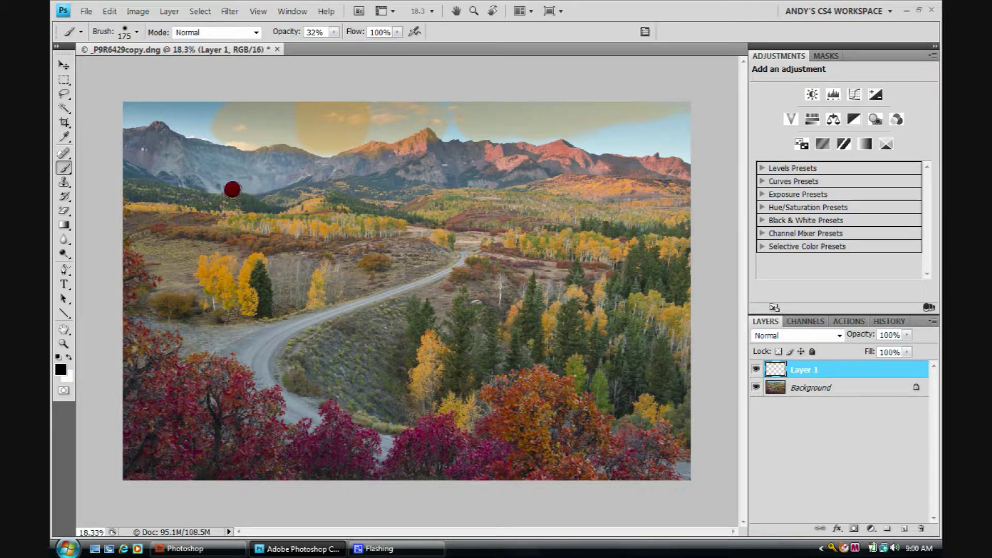
mouse_move(232, 190)
left_mouse_down()
mouse_move(322, 193)
mouse_move(214, 195)
mouse_move(275, 203)
mouse_move(284, 190)
mouse_move(293, 213)
mouse_move(332, 206)
left_mouse_up()
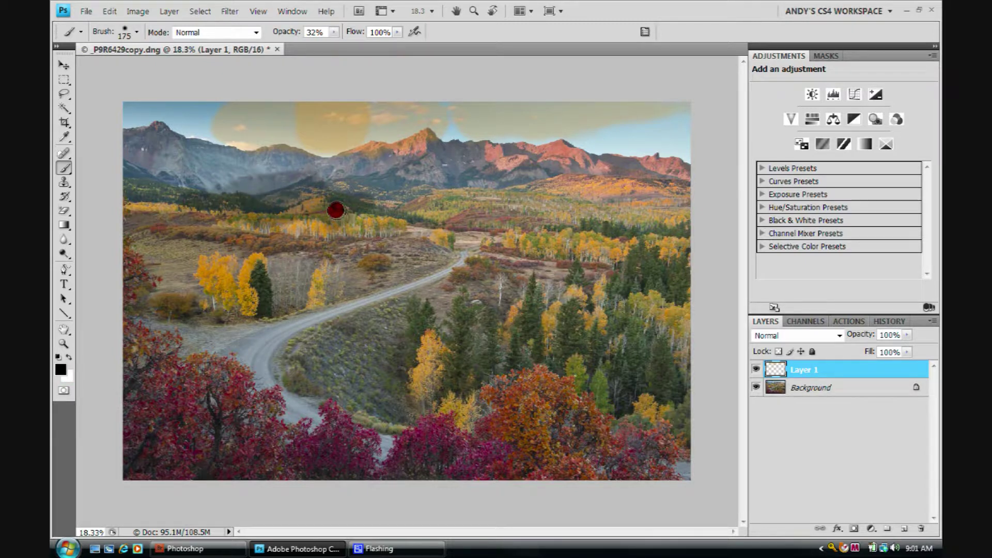
left_click(69, 356)
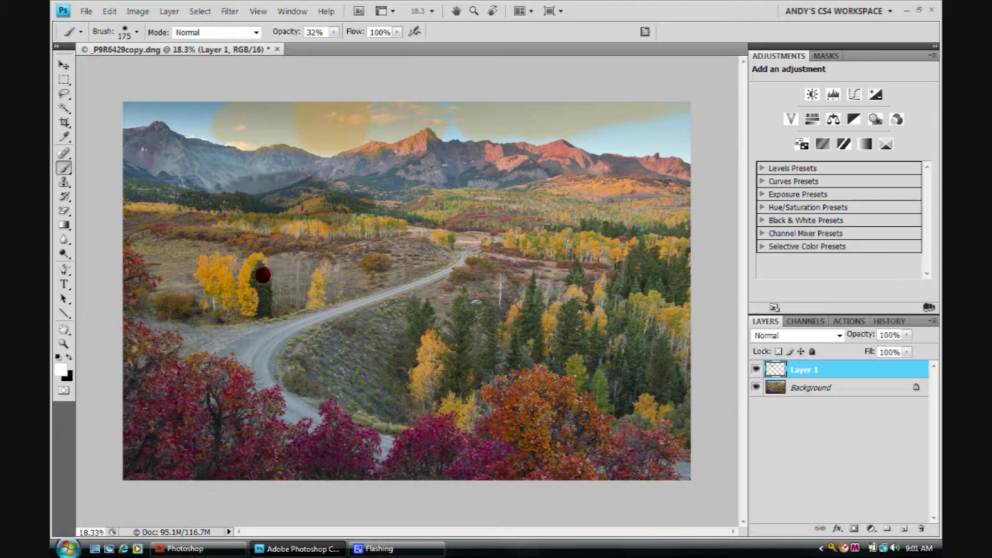
mouse_move(241, 245)
left_mouse_down()
mouse_move(339, 256)
mouse_move(266, 251)
mouse_move(224, 275)
mouse_move(237, 262)
mouse_move(249, 280)
mouse_move(266, 258)
mouse_move(257, 281)
left_mouse_up()
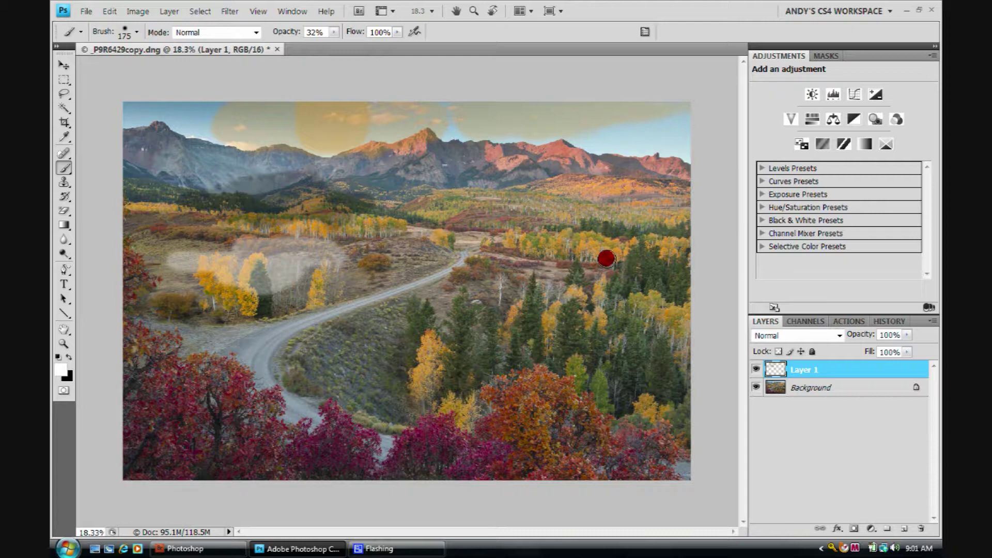
Set the foreground colour to red (#c70d0d) and paint over the middle of the road and the surrounding meadow
left_click(60, 370)
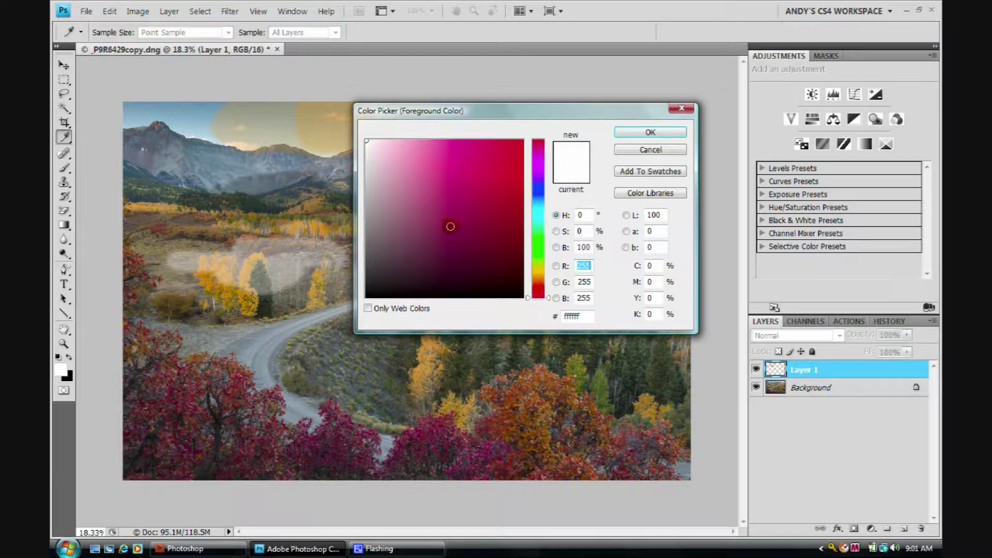
left_click(513, 174)
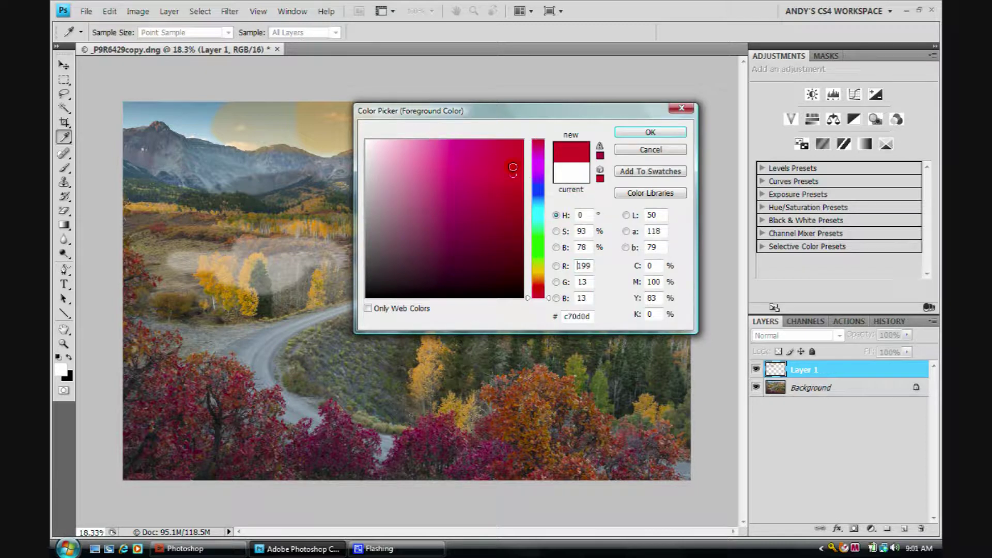
left_click(649, 132)
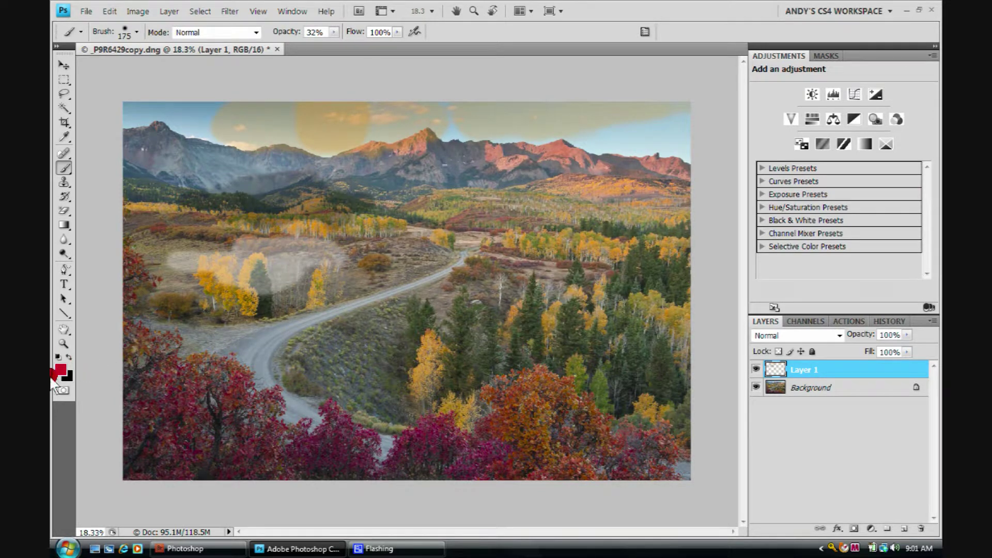
mouse_move(270, 303)
left_mouse_down()
mouse_move(341, 319)
mouse_move(305, 325)
mouse_move(343, 313)
mouse_move(309, 331)
mouse_move(356, 316)
mouse_move(327, 336)
mouse_move(398, 295)
mouse_move(296, 302)
mouse_move(396, 285)
mouse_move(366, 336)
mouse_move(395, 293)
mouse_move(310, 280)
mouse_move(364, 263)
mouse_move(302, 284)
mouse_move(337, 314)
mouse_move(393, 260)
mouse_move(358, 264)
mouse_move(390, 281)
mouse_move(386, 268)
mouse_move(379, 300)
mouse_move(403, 282)
mouse_move(393, 295)
mouse_move(404, 264)
mouse_move(374, 250)
mouse_move(351, 257)
mouse_move(377, 259)
mouse_move(362, 237)
mouse_move(397, 286)
left_mouse_up()
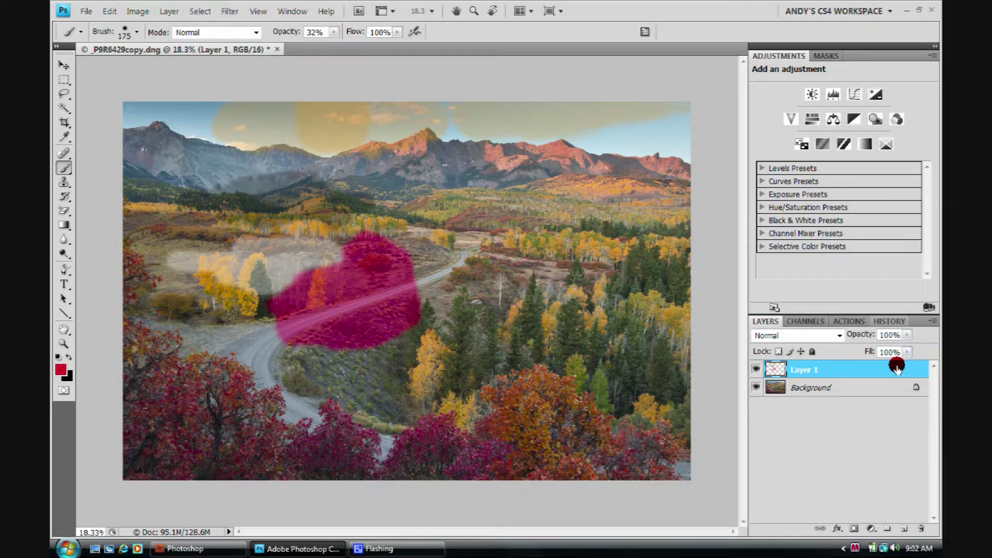
Delete the painted layer and reset the foreground and background colours to the default black and white
mouse_move(896, 371)
left_mouse_down()
mouse_move(919, 436)
mouse_move(921, 530)
left_mouse_up()
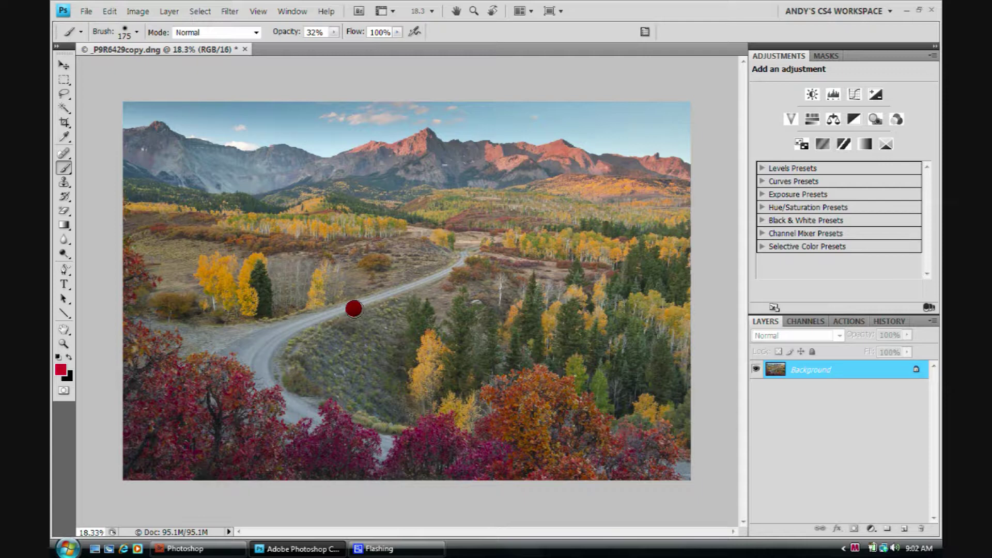
left_click(59, 356)
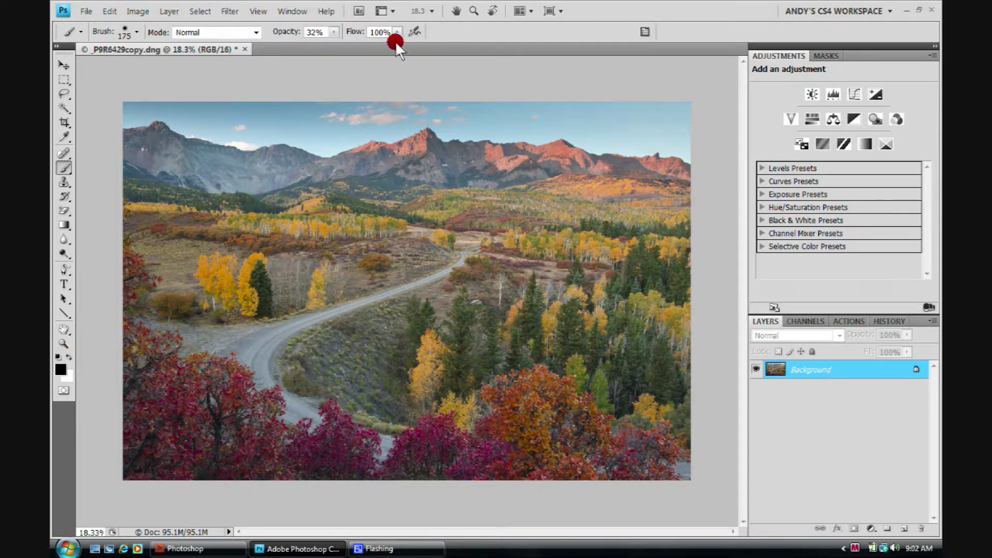
Reduce the brush size to 8 px and dab one semi-transparent black spot in the sky beside the central peak's slope
scroll(438, 106, "up", 4)
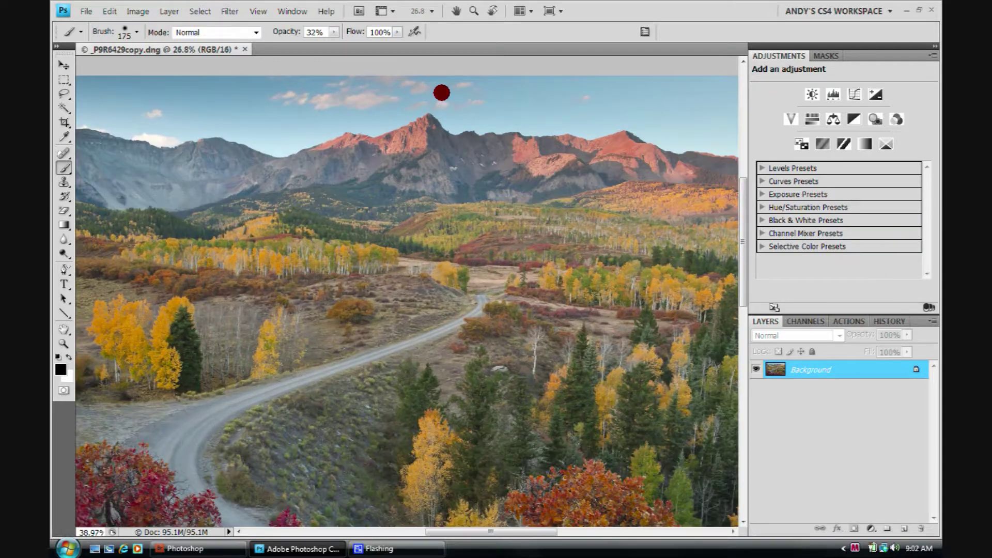
scroll(443, 129, "up", 8)
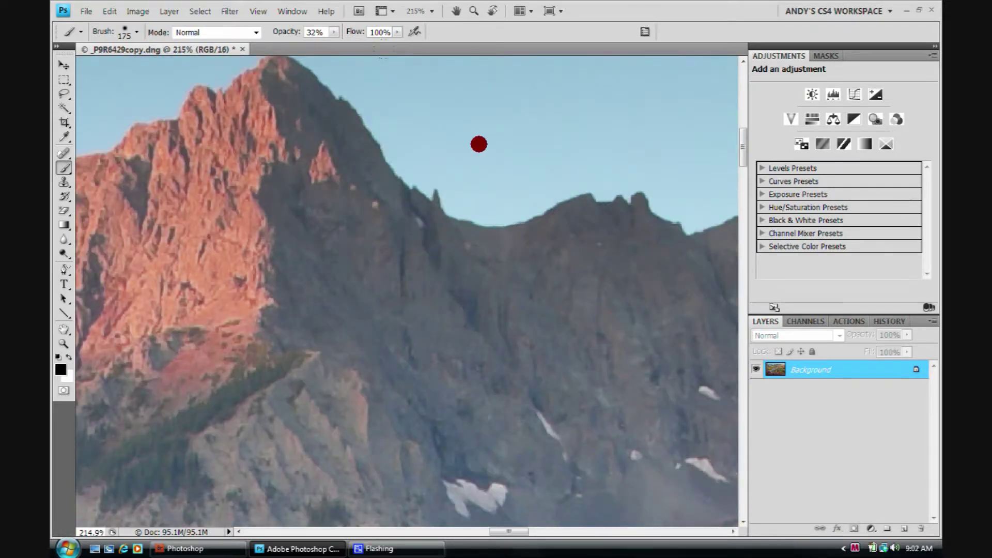
key("bracketleft")
key("bracketleft")
key("bracketleft")
key("bracketleft")
key("bracketleft")
key("bracketleft")
key("bracketleft")
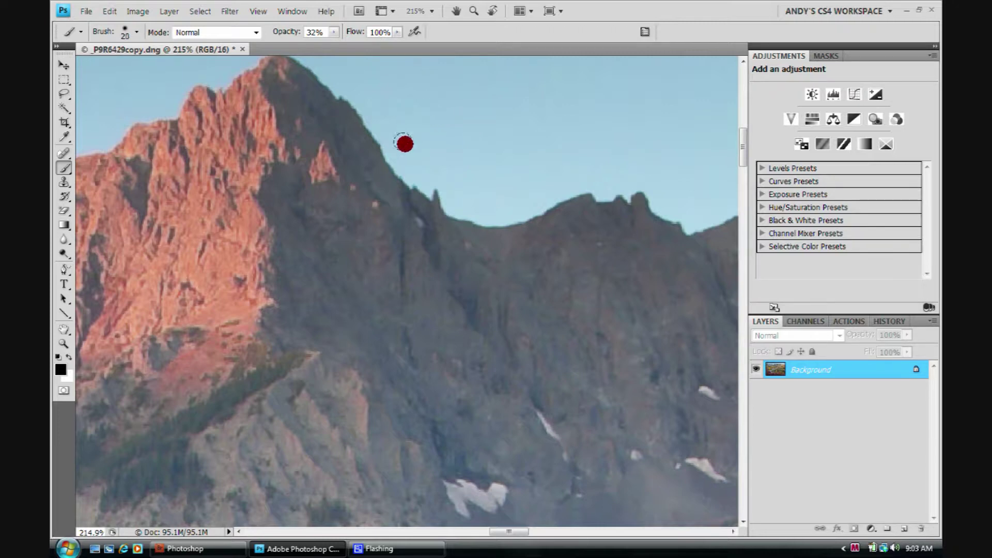
key("bracketleft")
key("bracketleft")
key("bracketleft")
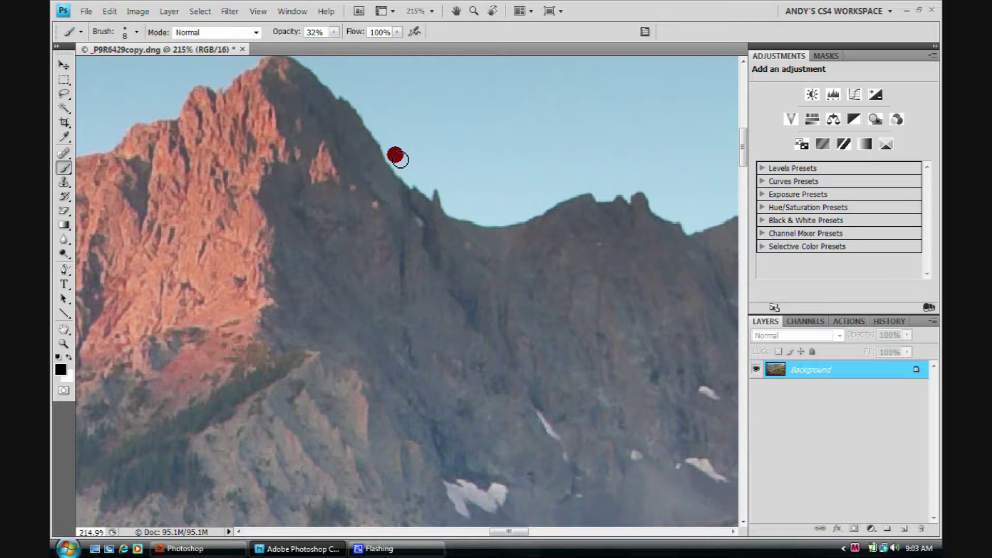
left_click(396, 157)
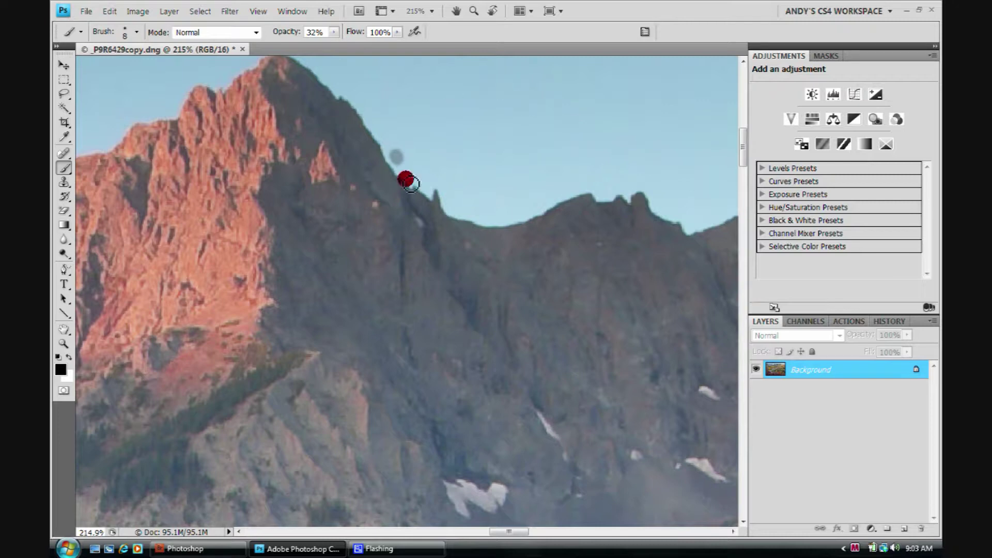
Switch to the Clone Stamp tool and check its brush diameter and hardness settings
left_click(62, 182)
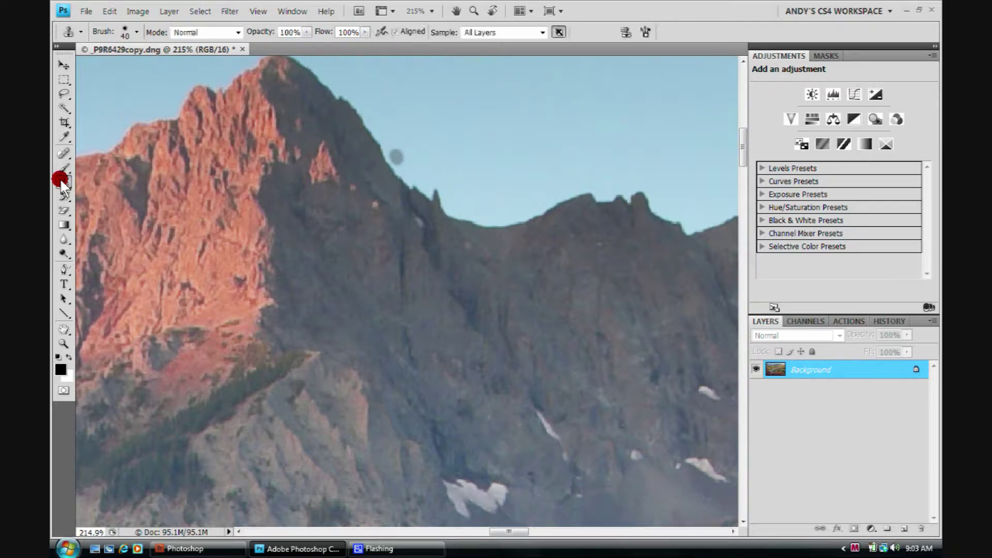
mouse_move(61, 183)
left_mouse_down()
mouse_move(167, 181)
mouse_move(121, 192)
mouse_move(179, 182)
mouse_move(138, 197)
mouse_move(103, 191)
left_mouse_up()
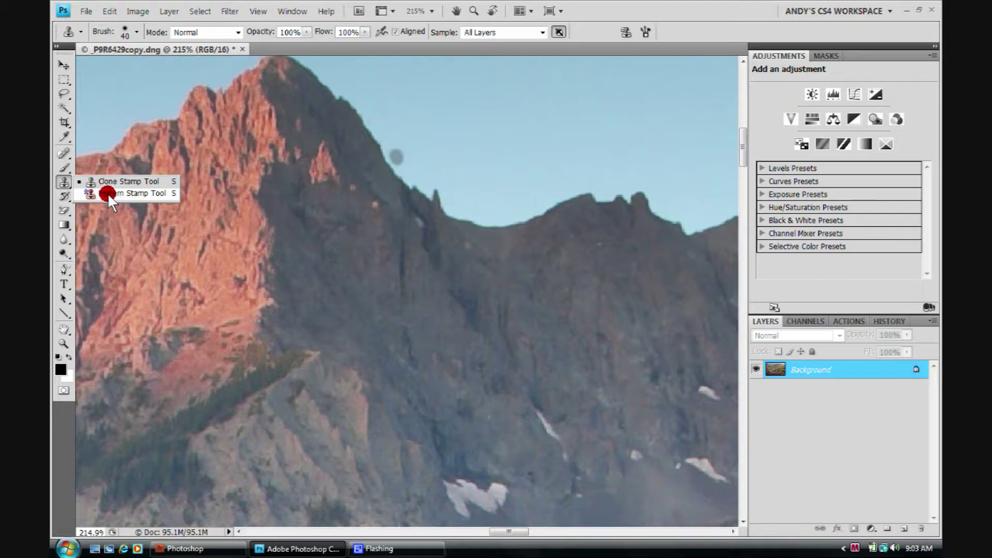
left_click_drag(106, 195, 107, 182)
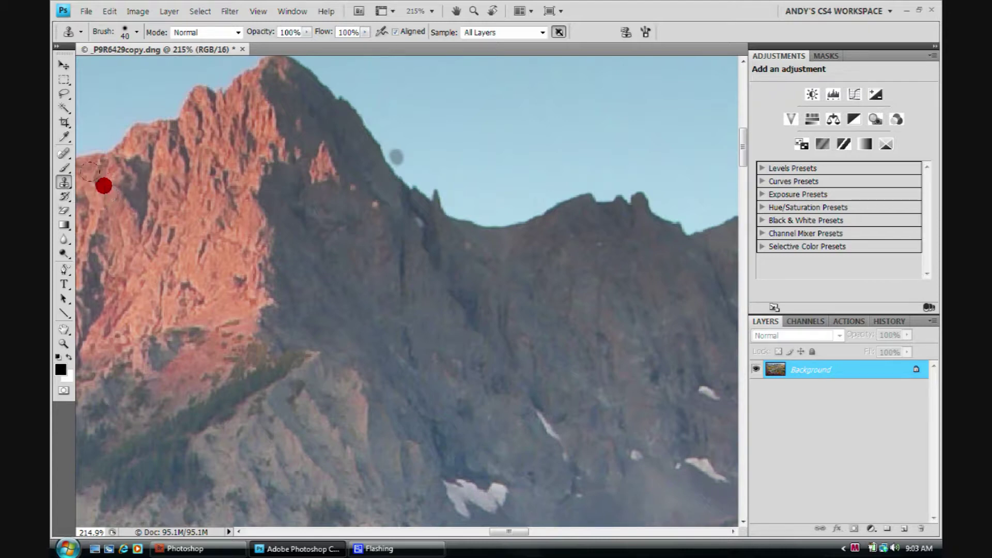
left_click(133, 32)
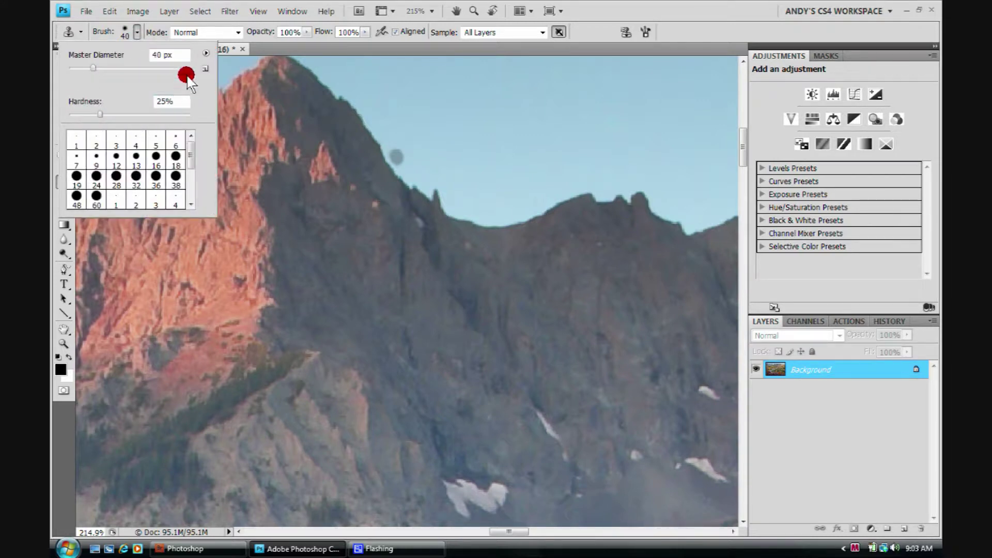
left_click(256, 18)
left_click(607, 7)
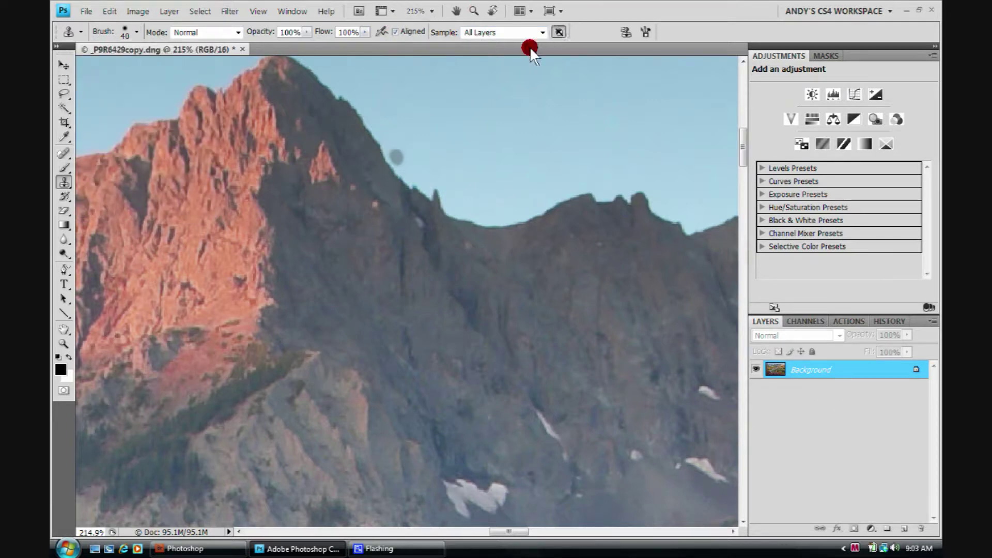
Reduce the Clone Stamp brush size to 20 px
key("bracketleft")
key("bracketleft")
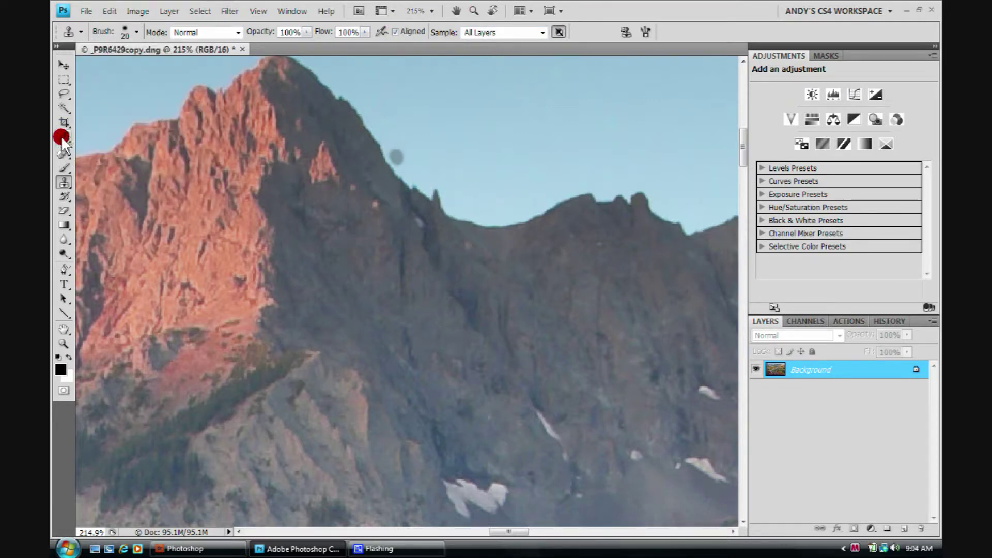
Try the Spot Healing Brush, reduced to 50 px, on the dark spot in the sky beside the central peak
left_click_drag(63, 150, 115, 154)
key("bracketleft")
key("bracketleft")
key("bracketleft")
key("bracketleft")
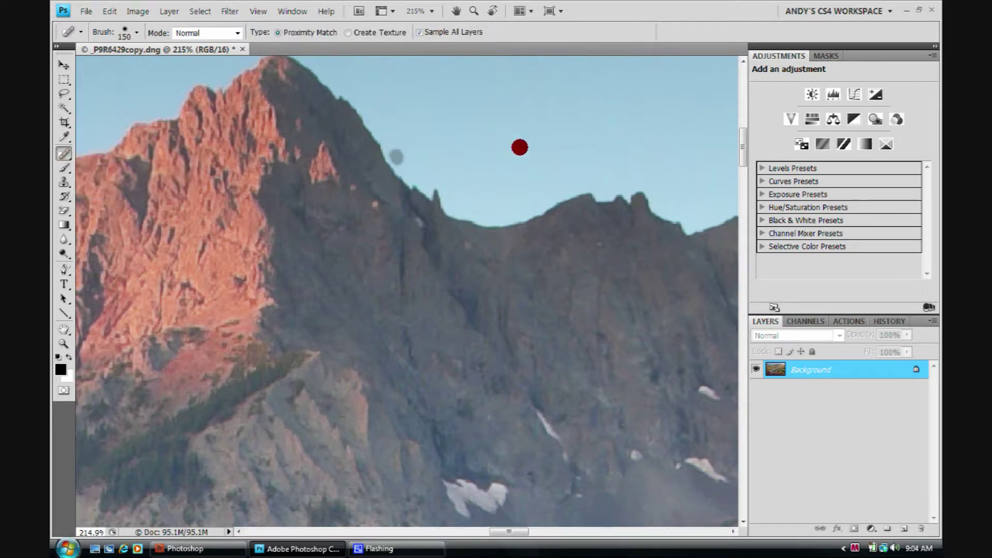
key("bracketleft")
key("bracketleft")
key("bracketleft")
key("bracketleft")
key("bracketleft")
key("bracketleft")
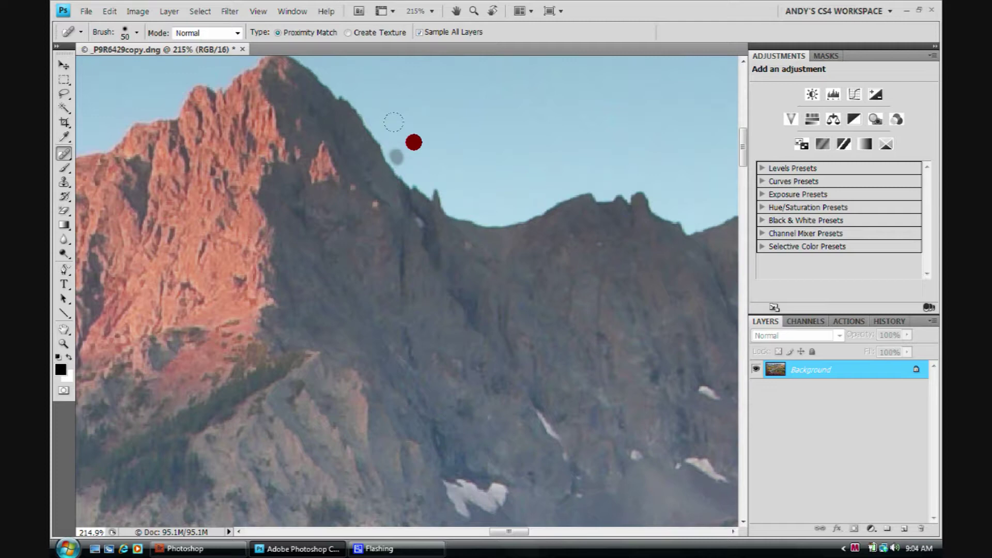
left_click(396, 156)
Add a new layer and use the Clone Stamp at 15 px to cover the dark spot beside the peak with clean sky
left_click(61, 179)
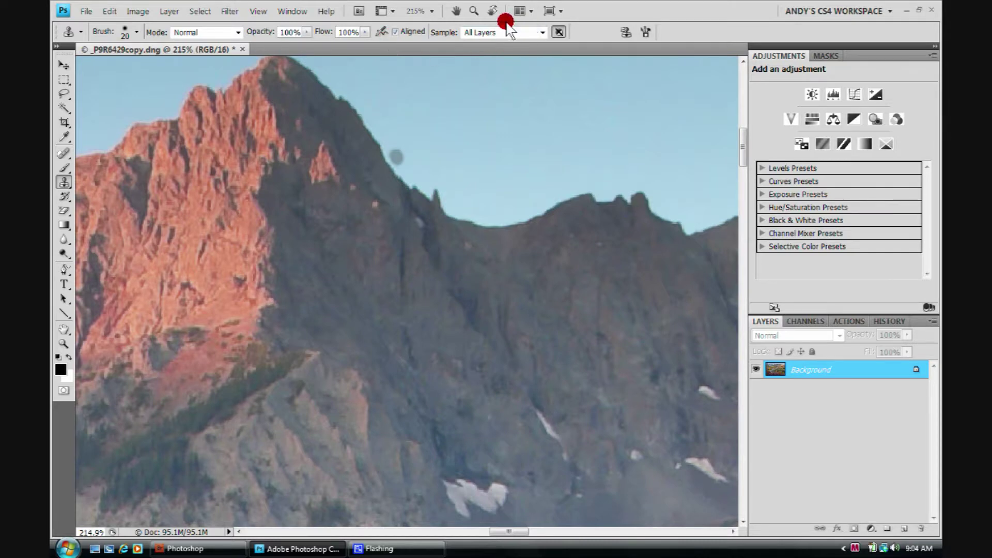
left_click(904, 528)
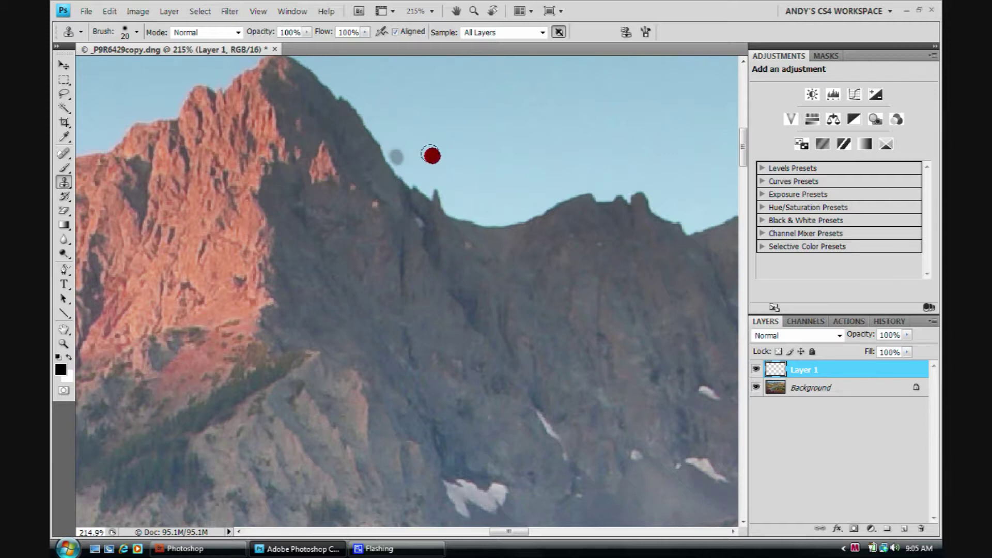
left_click(432, 155)
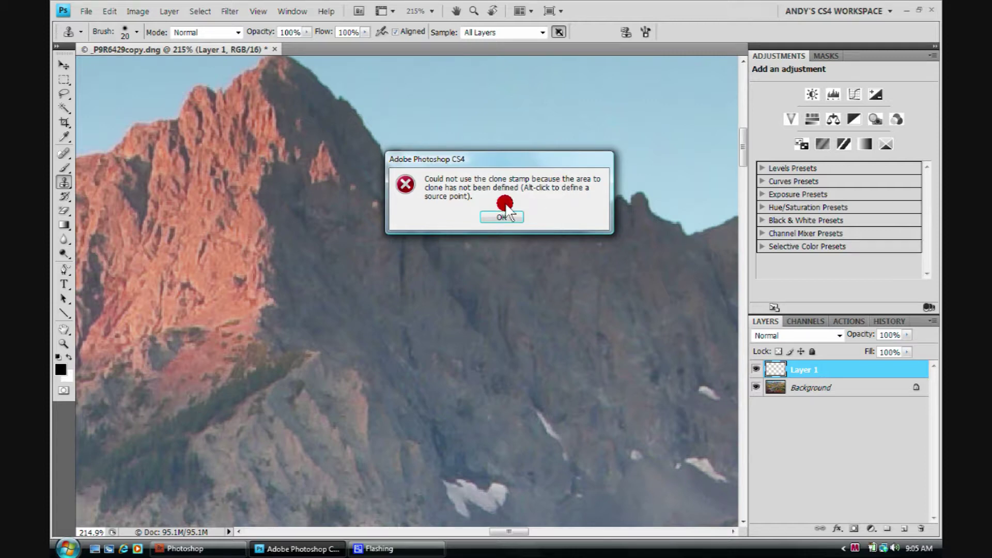
left_click(503, 217)
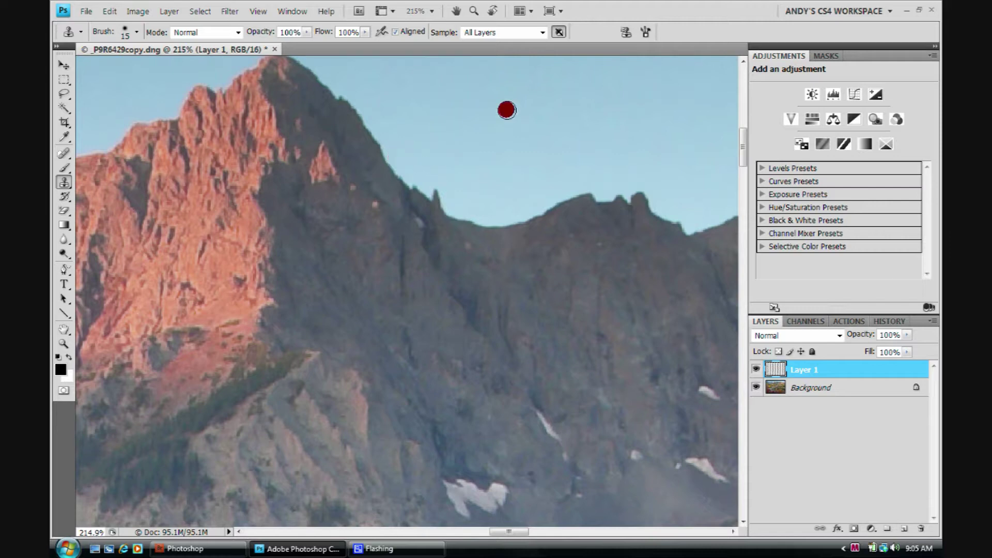
left_click(393, 177)
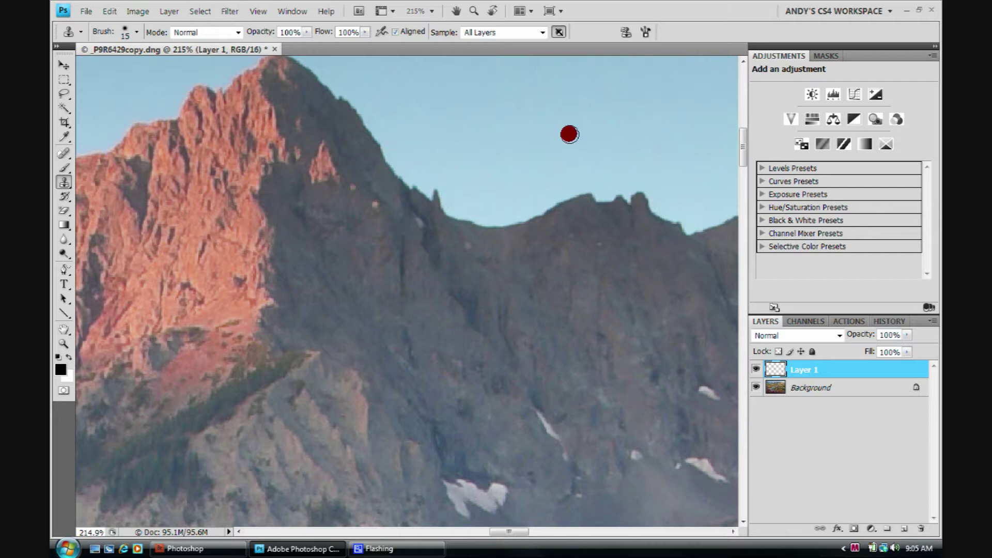
Sample the central peak with the Clone Stamp at 40 px and paint a copy of it into the sky above the ridge
left_click_drag(467, 113, 573, 274)
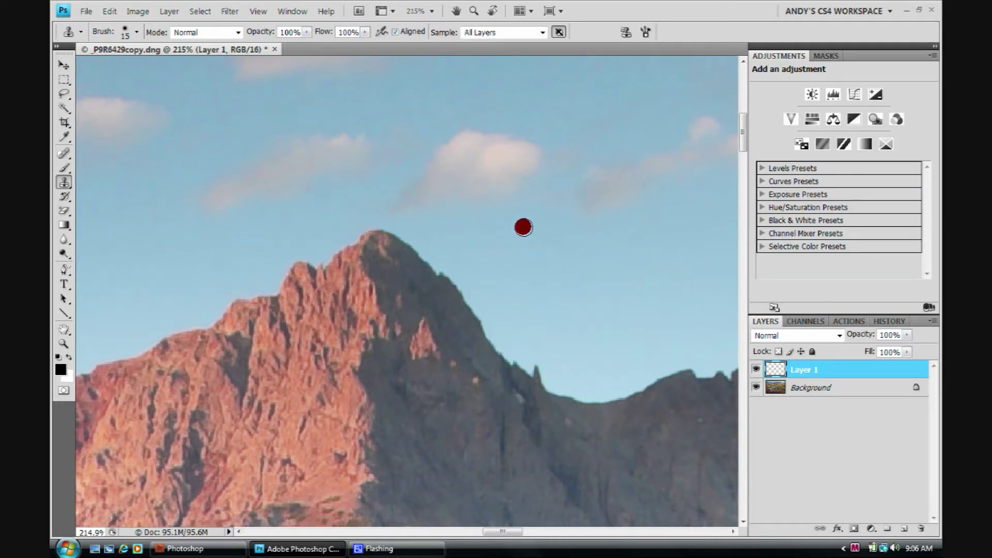
left_click_drag(598, 223, 540, 272)
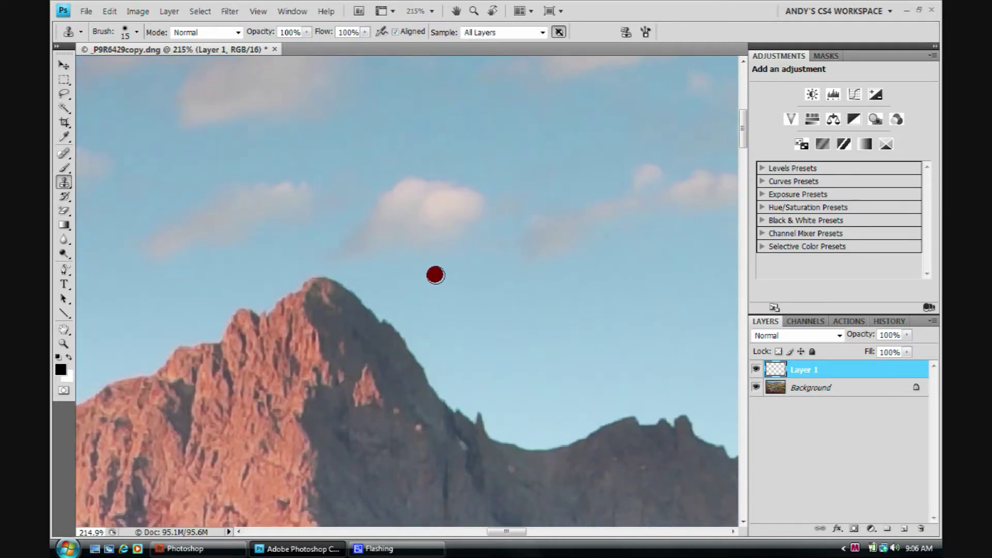
scroll(432, 275, "down", 2)
scroll(432, 272, "down", 3)
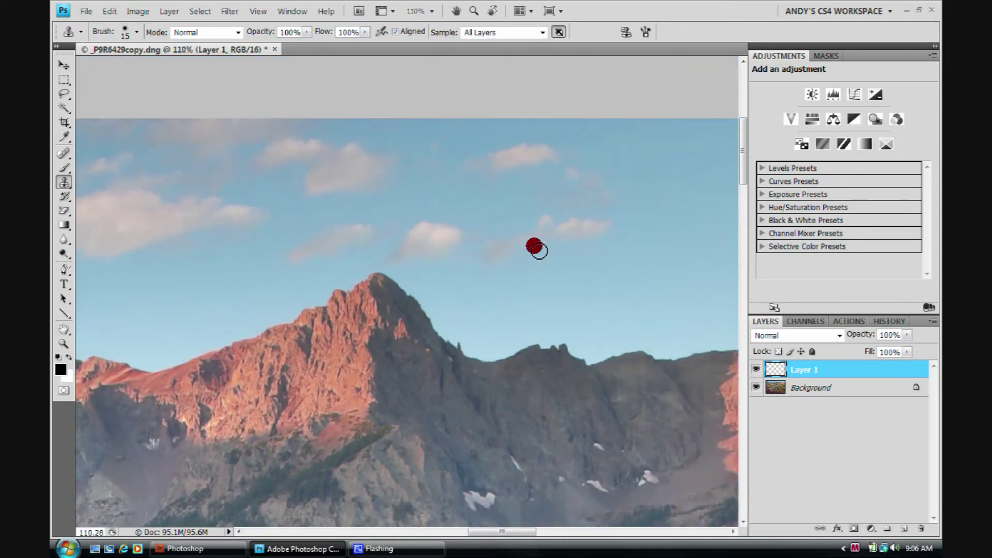
left_click(377, 308, "alt")
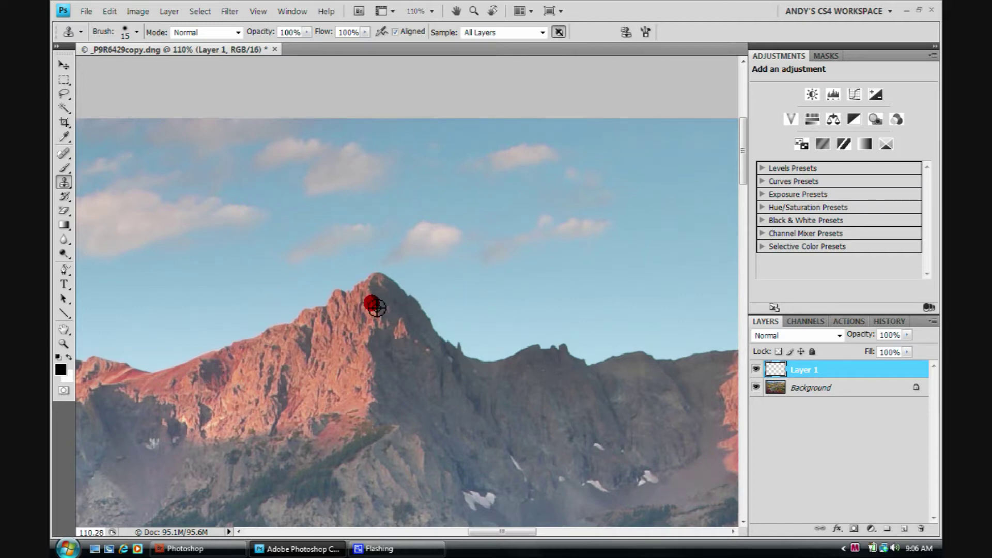
key("bracketright")
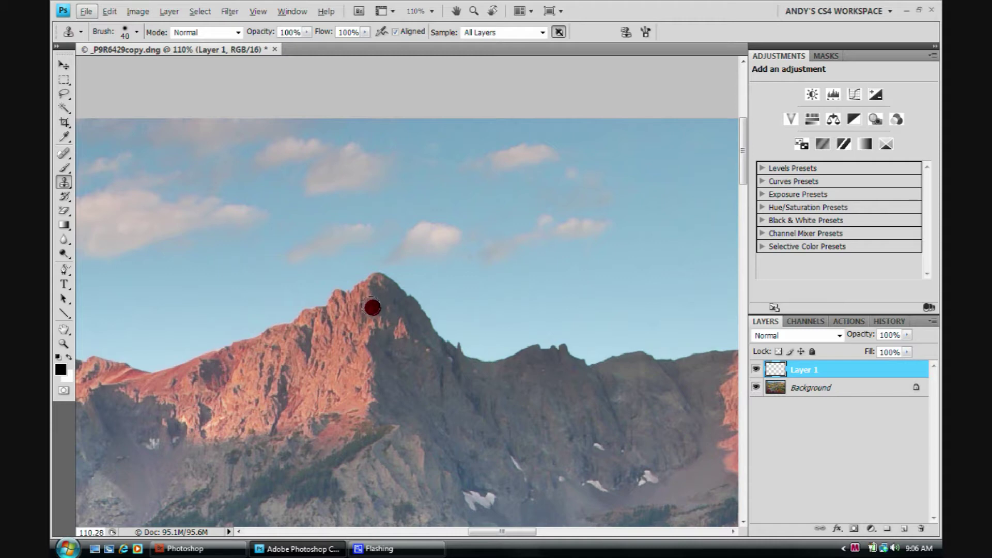
left_click(373, 310, "alt")
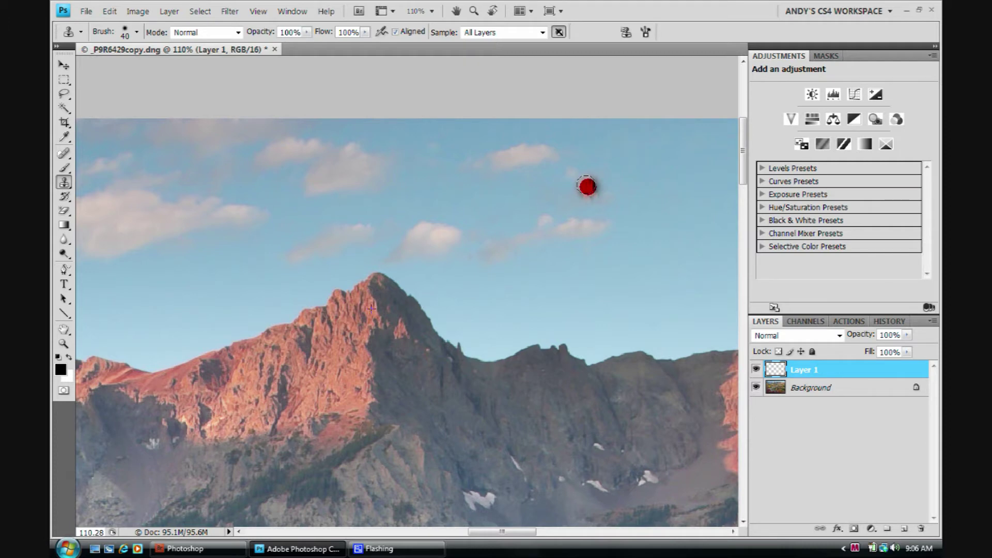
mouse_move(588, 186)
left_mouse_down()
mouse_move(576, 220)
mouse_move(534, 232)
mouse_move(525, 268)
mouse_move(487, 250)
mouse_move(546, 239)
mouse_move(506, 234)
mouse_move(499, 252)
mouse_move(537, 263)
mouse_move(565, 257)
mouse_move(542, 246)
mouse_move(520, 265)
mouse_move(547, 284)
mouse_move(577, 267)
mouse_move(575, 246)
mouse_move(540, 241)
mouse_move(536, 263)
mouse_move(560, 272)
mouse_move(586, 268)
mouse_move(593, 244)
mouse_move(574, 238)
mouse_move(579, 264)
mouse_move(595, 261)
mouse_move(582, 231)
mouse_move(572, 248)
mouse_move(620, 247)
mouse_move(614, 229)
mouse_move(592, 251)
mouse_move(625, 254)
mouse_move(616, 224)
mouse_move(576, 222)
mouse_move(634, 241)
mouse_move(621, 222)
mouse_move(579, 231)
mouse_move(624, 229)
mouse_move(599, 196)
mouse_move(596, 219)
mouse_move(622, 192)
mouse_move(589, 191)
mouse_move(632, 197)
mouse_move(593, 176)
mouse_move(553, 230)
mouse_move(576, 195)
mouse_move(508, 207)
mouse_move(577, 181)
mouse_move(568, 137)
mouse_move(606, 185)
mouse_move(626, 155)
mouse_move(634, 199)
mouse_move(644, 163)
mouse_move(658, 232)
mouse_move(671, 224)
mouse_move(520, 175)
mouse_move(558, 195)
mouse_move(514, 190)
mouse_move(499, 166)
mouse_move(620, 139)
mouse_move(665, 142)
mouse_move(693, 192)
mouse_move(689, 248)
mouse_move(567, 290)
mouse_move(502, 268)
mouse_move(467, 176)
mouse_move(476, 262)
mouse_move(462, 151)
mouse_move(471, 107)
mouse_move(454, 164)
left_mouse_up()
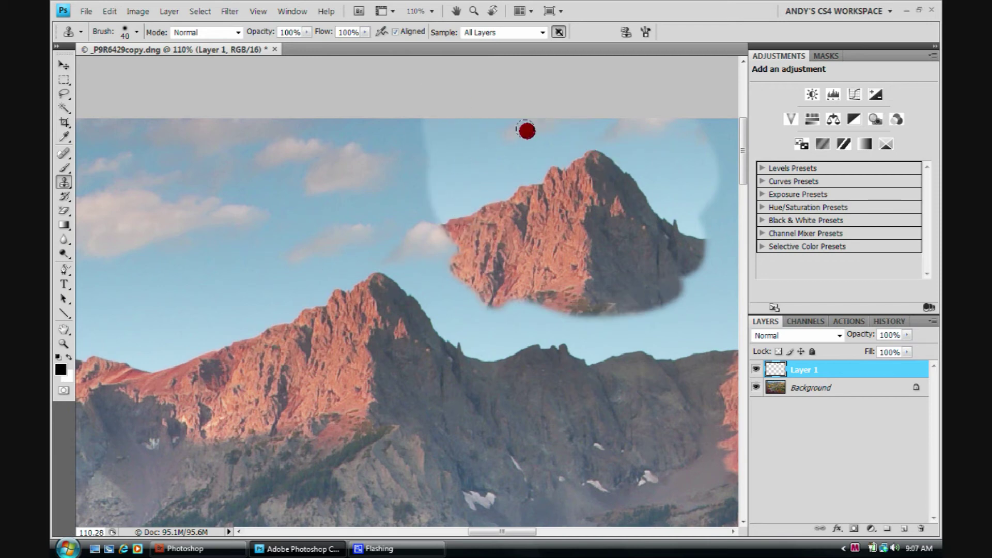
Compare the picture with Layer 1 hidden and shown, and undo the cloned peak in the sky
left_click(756, 370)
left_click(755, 370)
left_click(755, 369)
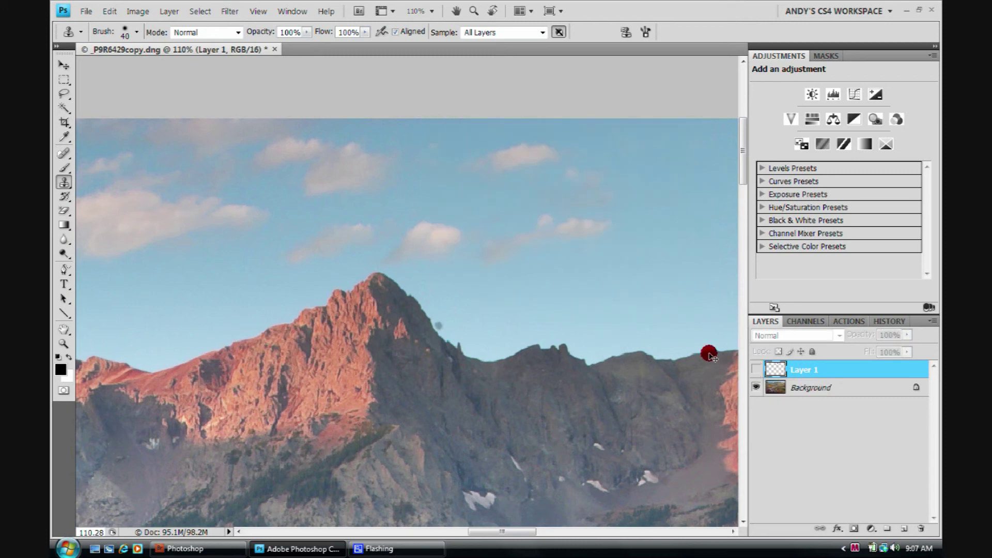
left_click(757, 369)
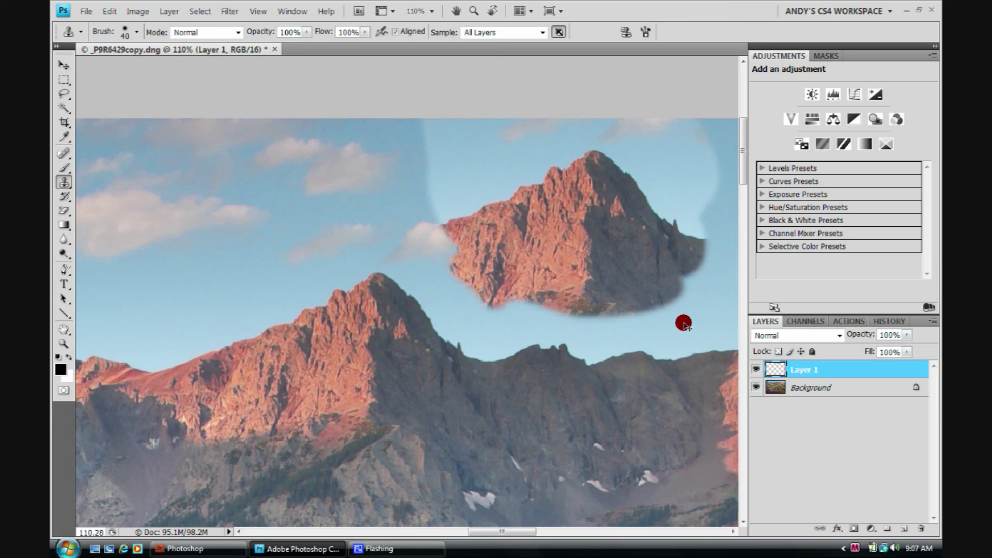
key("ctrl+z")
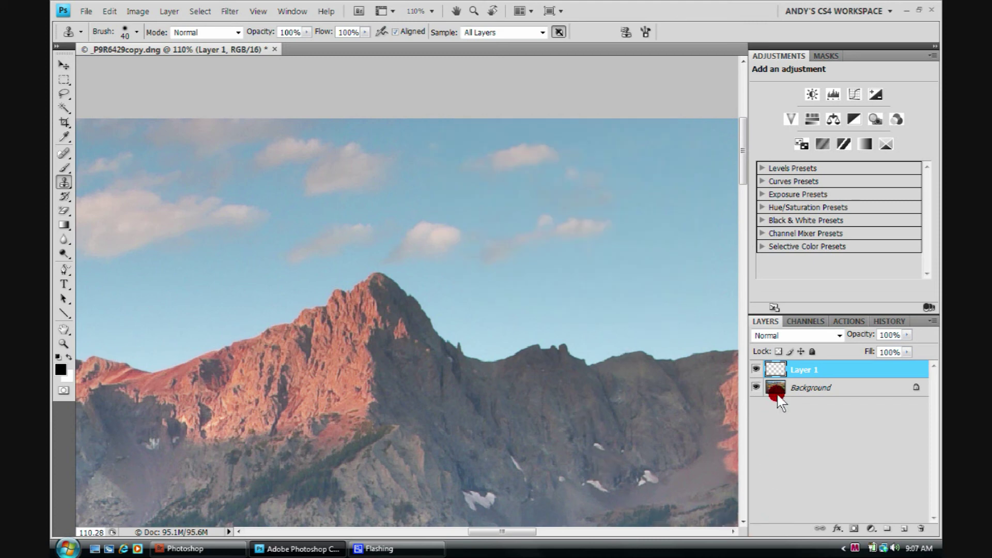
Toggle the visibility of Layer 1 to compare the sky with and without the spot repair
left_click(756, 369)
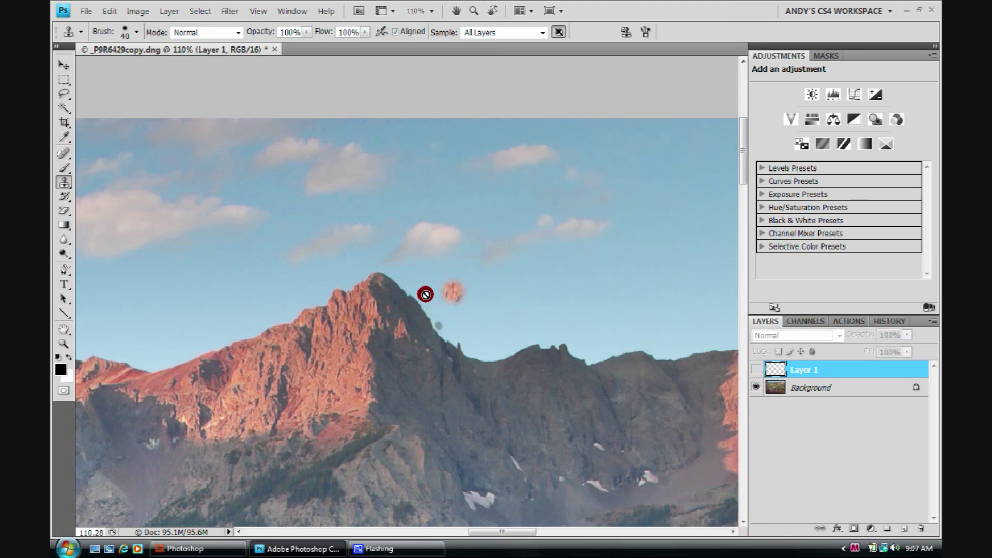
left_click(756, 369)
left_click(755, 369)
left_click(756, 369)
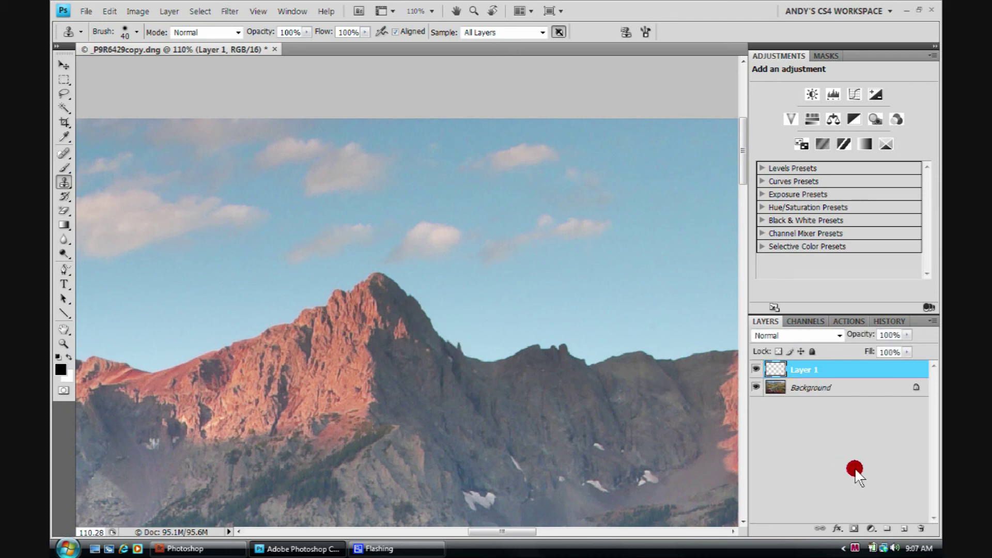